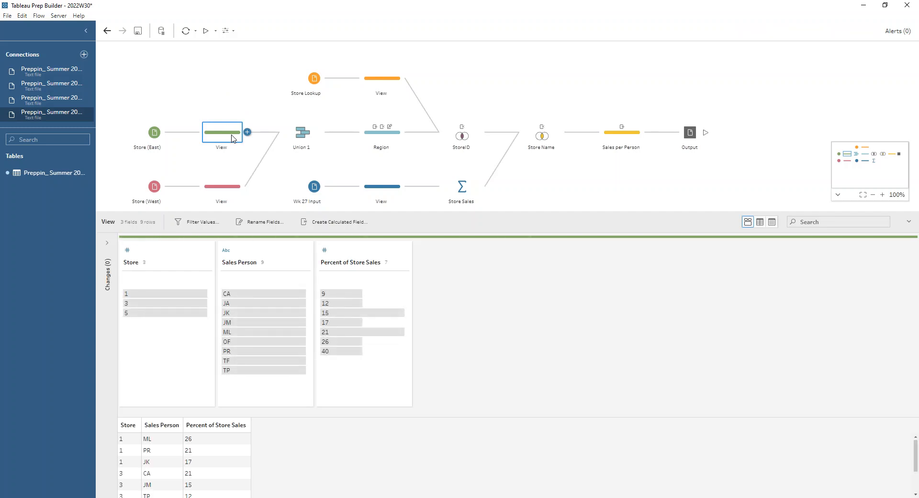
Examine the Store (West) data in its View step
{"action": "left_click", "coordinate": [229, 184]}
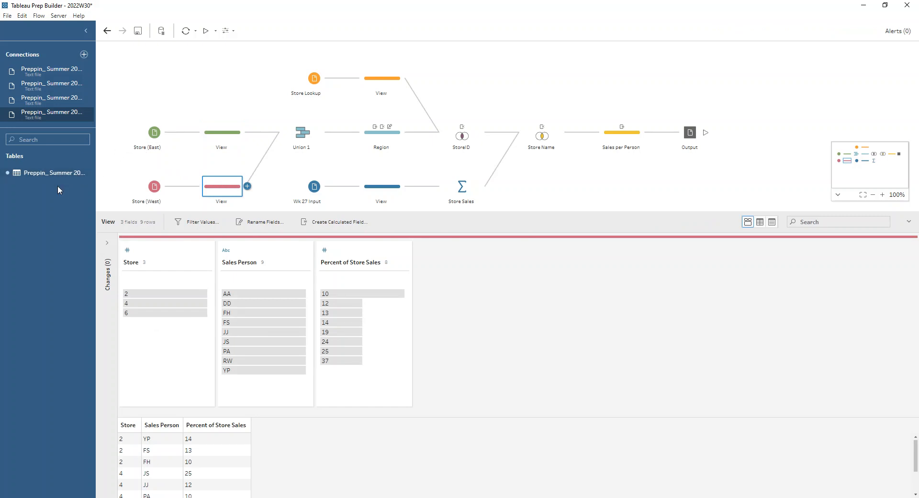
Try renaming the Store (East) input step in the flow
{"action": "double_click", "coordinate": [137, 148]}
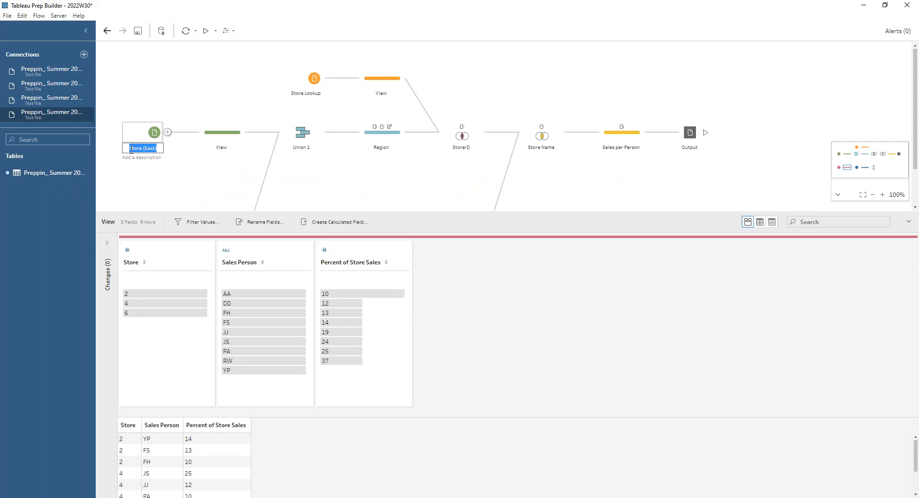
{"action": "left_click", "coordinate": [150, 167]}
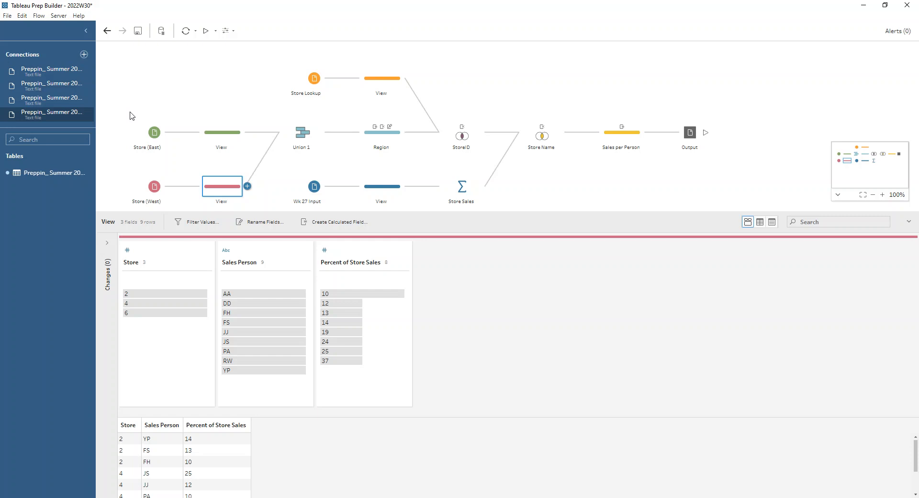
{"action": "right_click", "coordinate": [148, 139]}
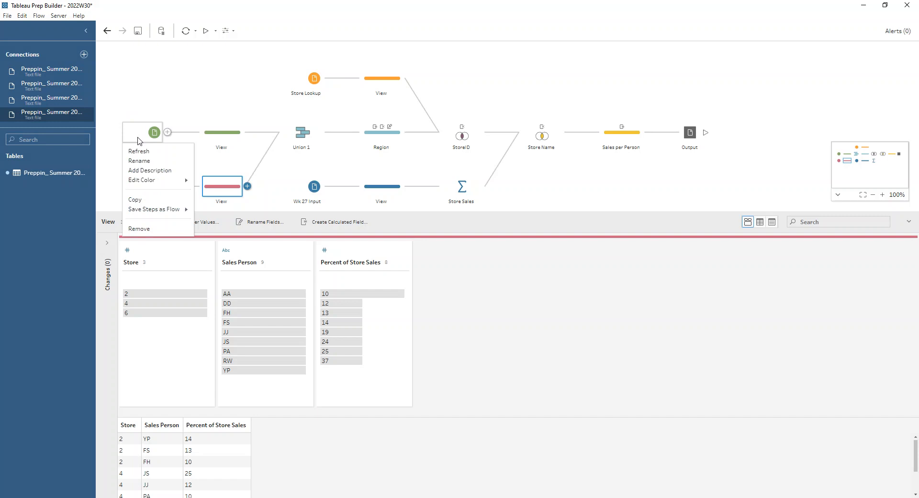
{"action": "left_click", "coordinate": [148, 160]}
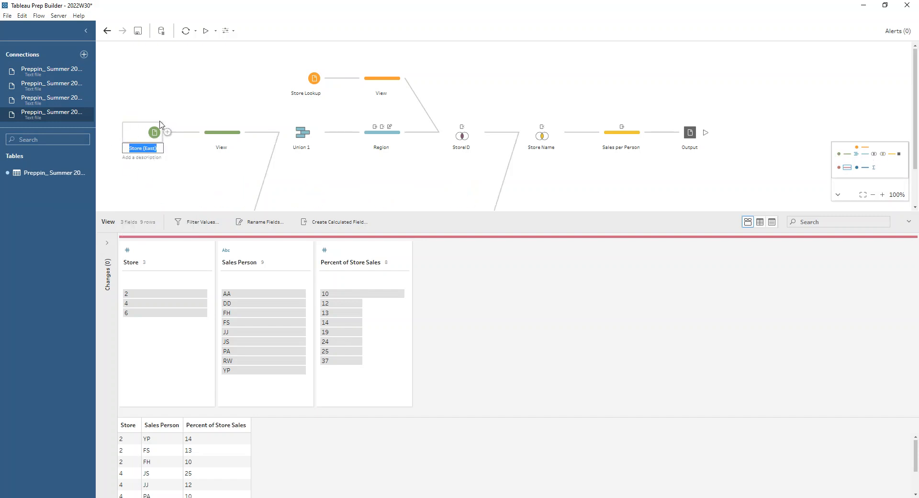
{"action": "left_click", "coordinate": [161, 105]}
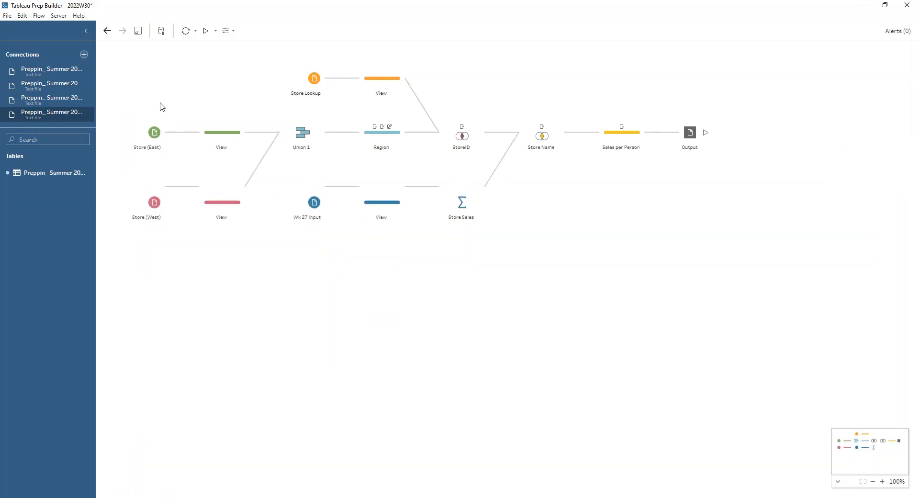
Review the Store (East) data in its View step and the input's multiple-file union options
{"action": "left_click", "coordinate": [209, 136]}
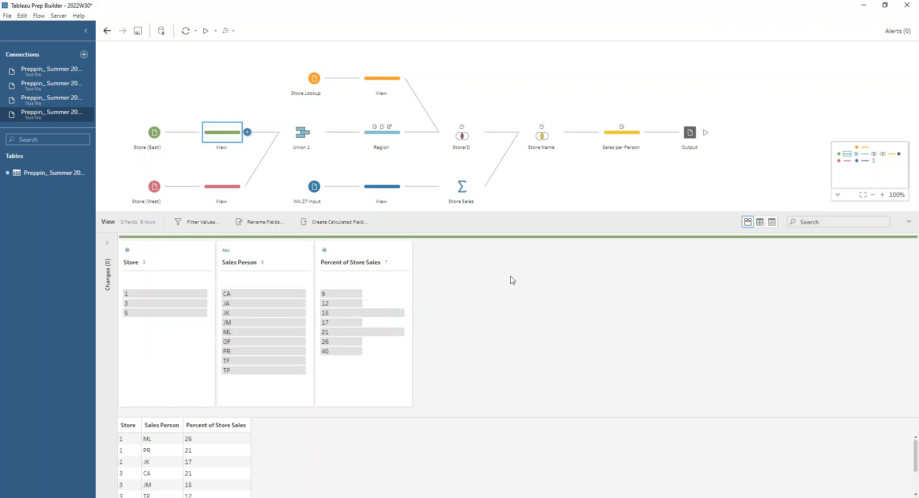
{"action": "left_click", "coordinate": [137, 137]}
{"action": "left_click", "coordinate": [181, 242]}
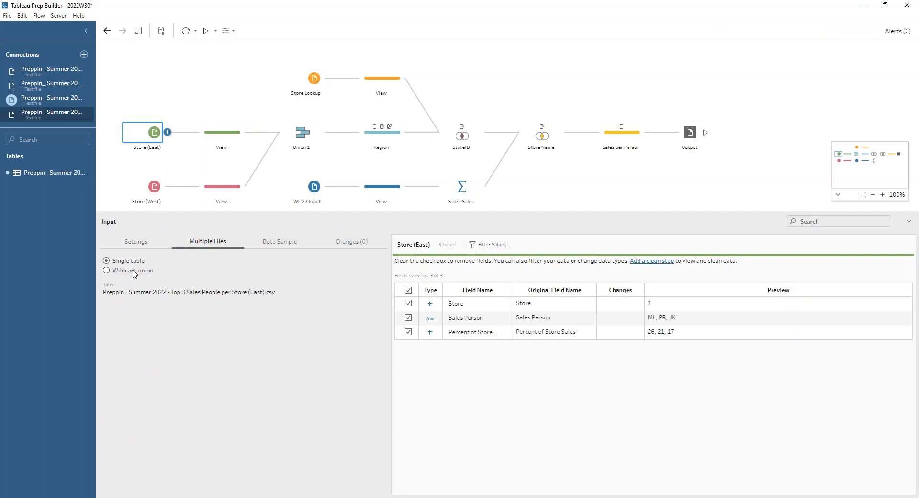
{"action": "left_click", "coordinate": [179, 165]}
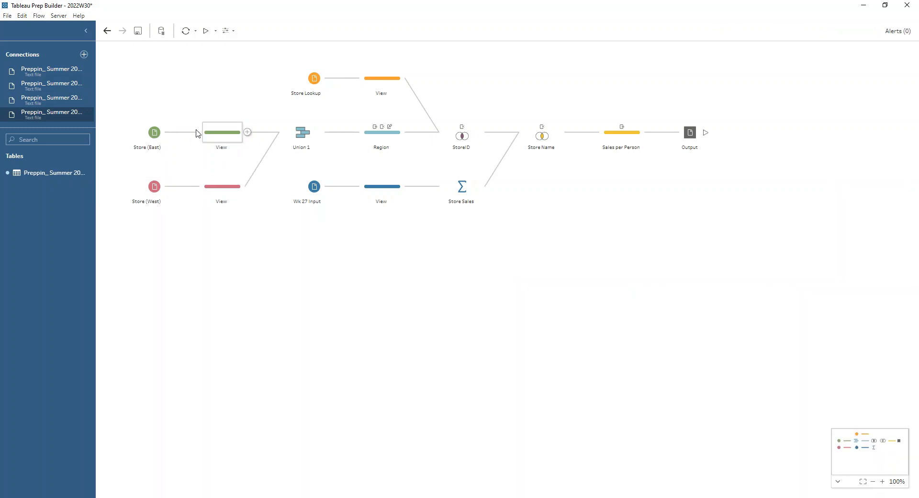
Inspect the Union 1 results, widening the Table Names column to read the full source file names
{"action": "left_click", "coordinate": [286, 141]}
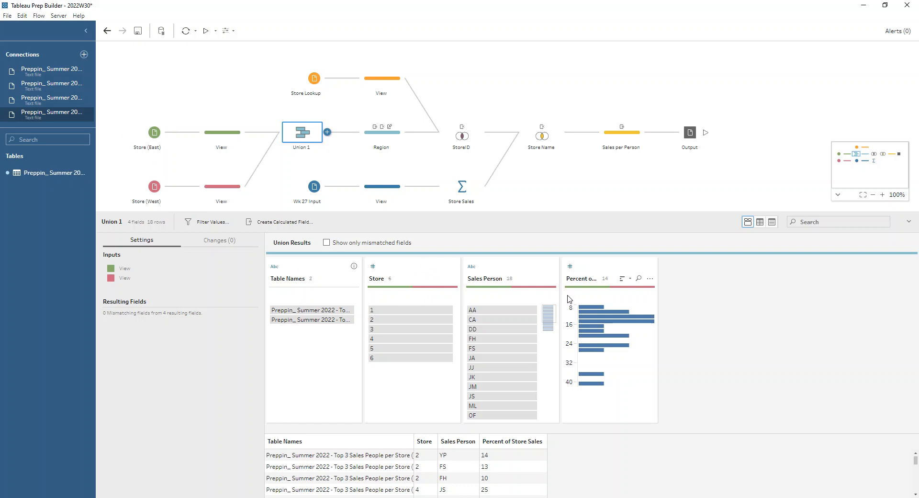
{"action": "mouse_move", "coordinate": [333, 312]}
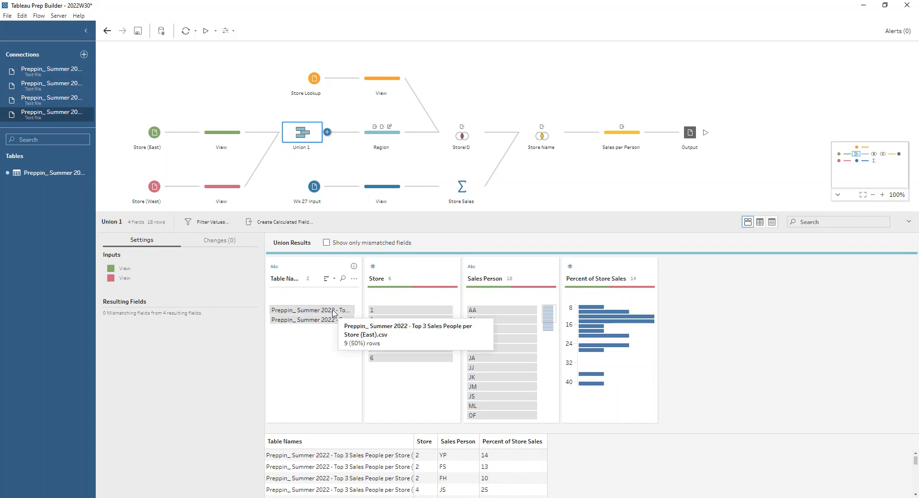
{"action": "left_click", "coordinate": [426, 441]}
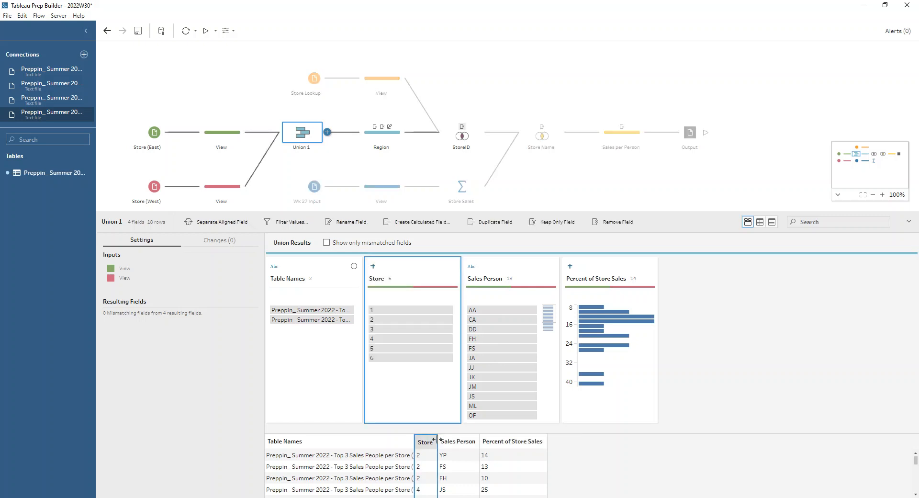
{"action": "left_click_drag", "start_coordinate": [411, 443], "coordinate": [490, 441]}
{"action": "left_click", "coordinate": [406, 445]}
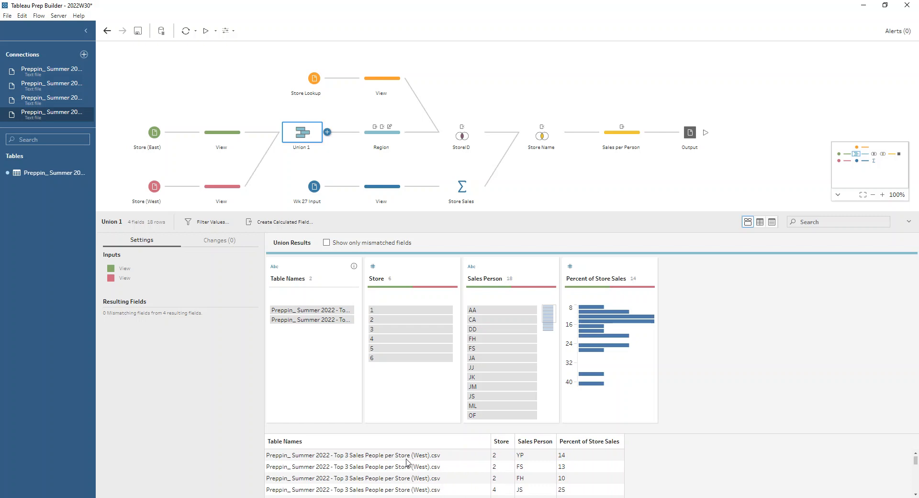
{"action": "scroll", "coordinate": [427, 469], "scroll_direction": "down", "scroll_amount": 5}
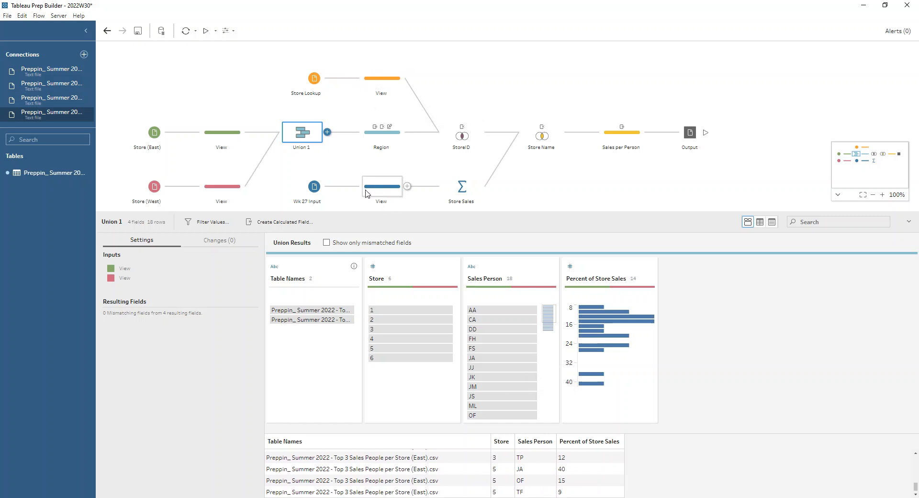
Review the Region step's list of changes and preview the first calculated field, Table Names - Split 1
{"action": "left_click", "coordinate": [381, 140]}
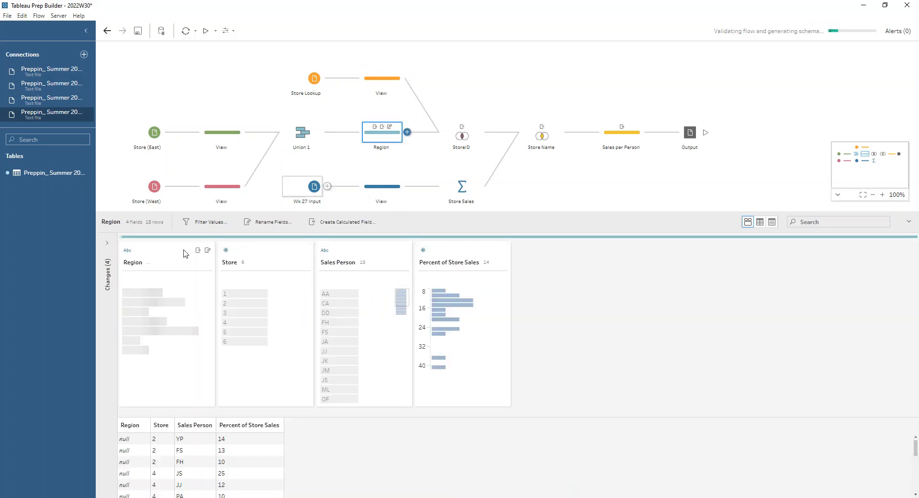
{"action": "left_click", "coordinate": [110, 246]}
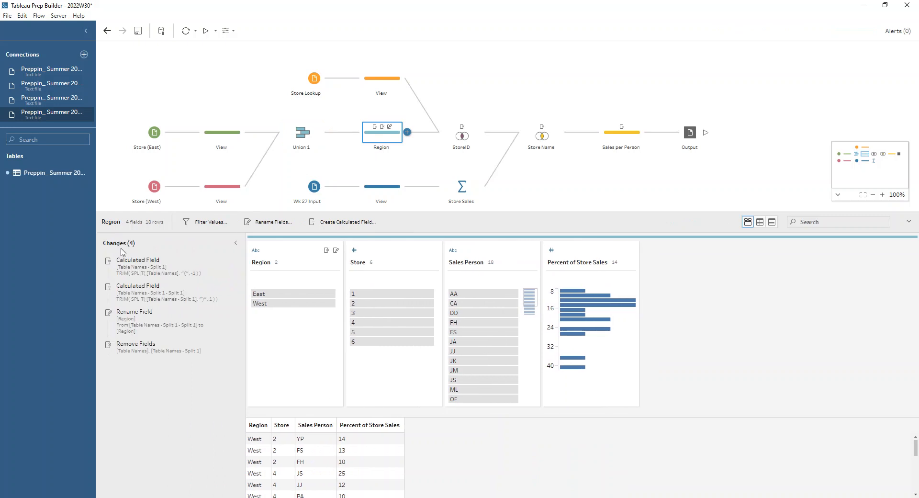
{"action": "left_click", "coordinate": [127, 263]}
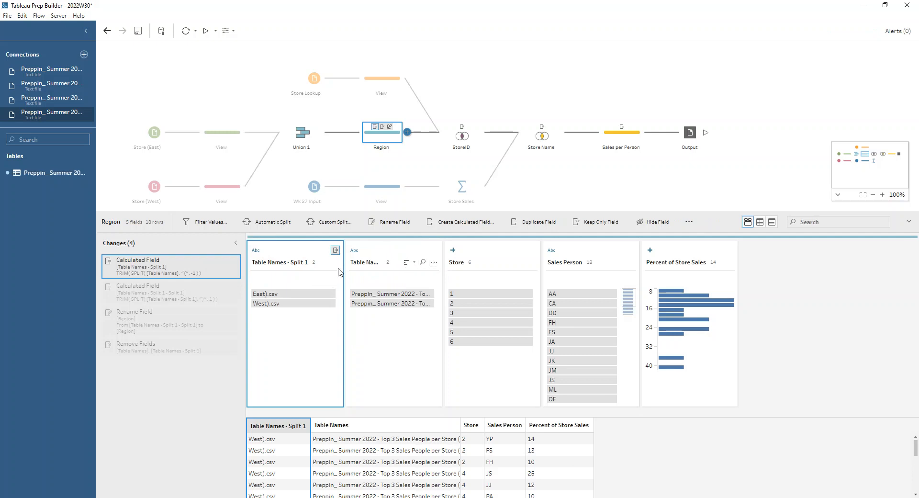
Try a custom split of the Table Names field using "(" as the separator
{"action": "left_click", "coordinate": [434, 263]}
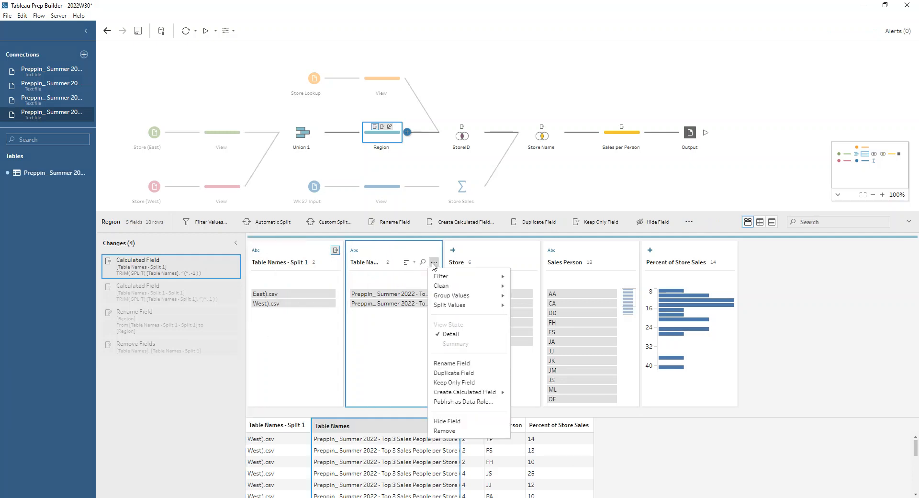
{"action": "mouse_move", "coordinate": [479, 305]}
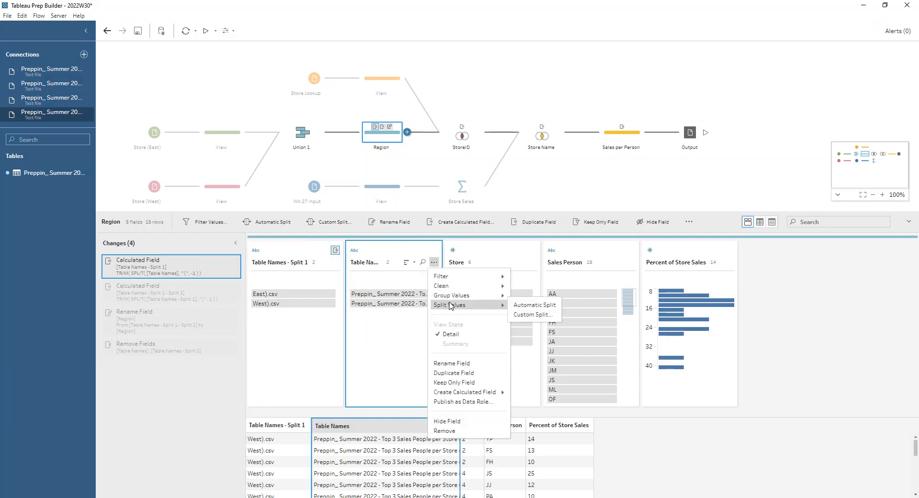
{"action": "left_click", "coordinate": [532, 315]}
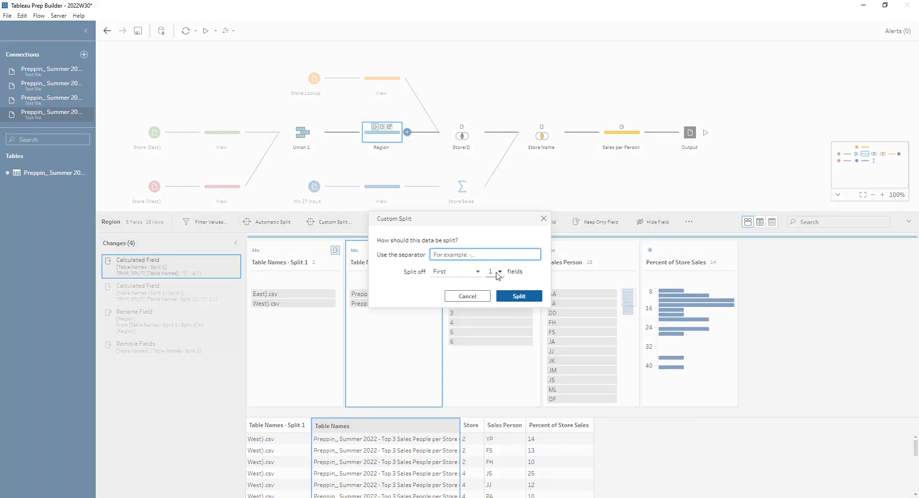
{"action": "type", "text": "("}
{"action": "left_click", "coordinate": [476, 272]}
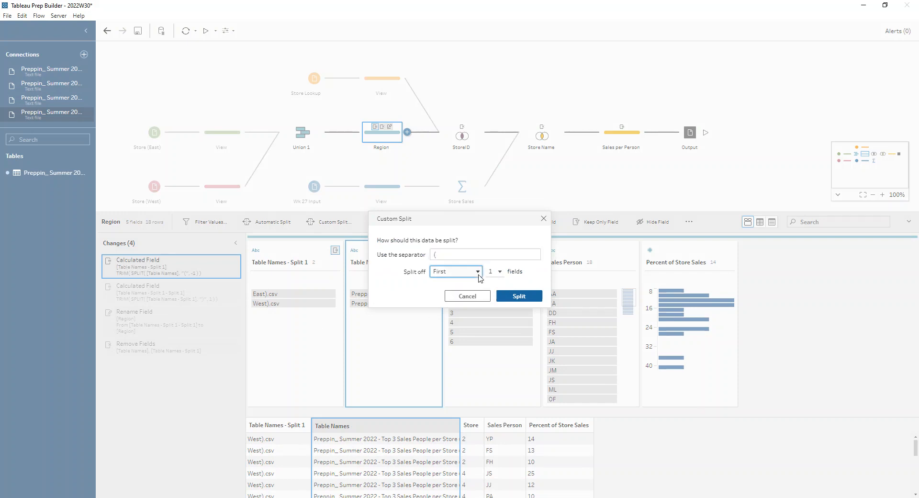
{"action": "left_click", "coordinate": [454, 295]}
{"action": "left_click", "coordinate": [544, 218]}
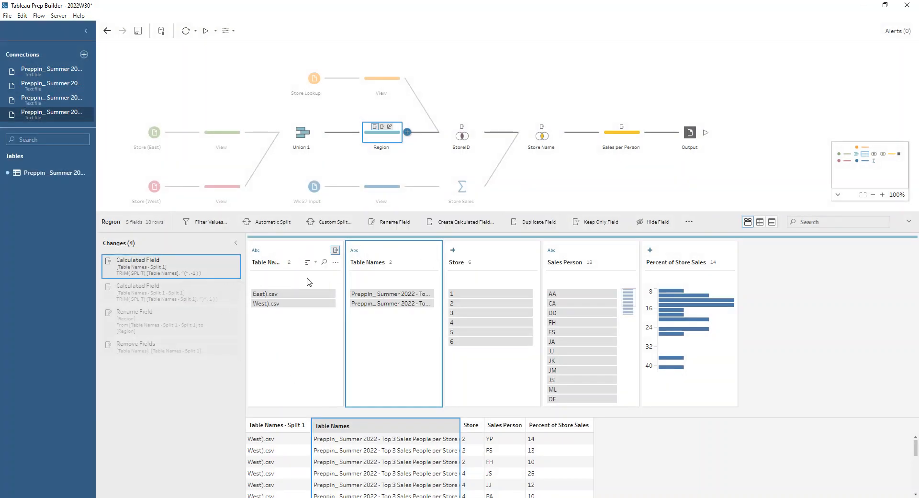
Try a custom split of the Table Names - Split 1 field using ")" as the separator
{"action": "left_click", "coordinate": [305, 254]}
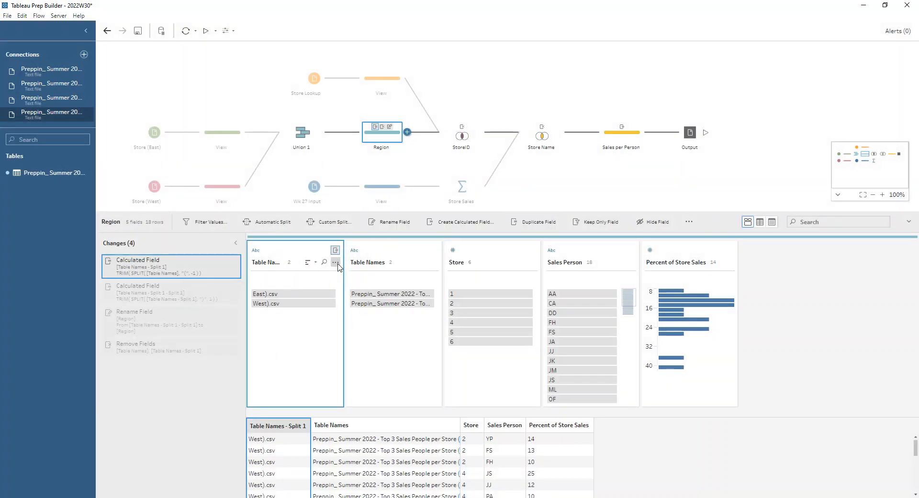
{"action": "left_click", "coordinate": [335, 262]}
{"action": "mouse_move", "coordinate": [357, 305]}
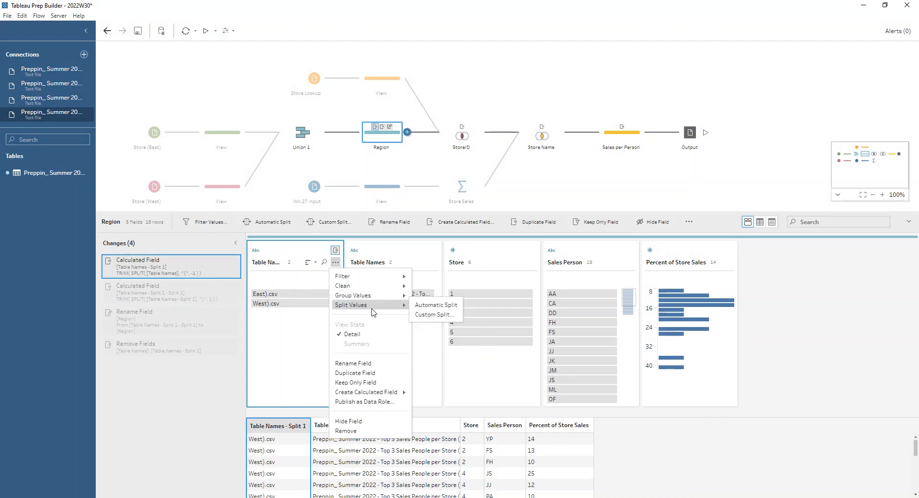
{"action": "left_click", "coordinate": [433, 314]}
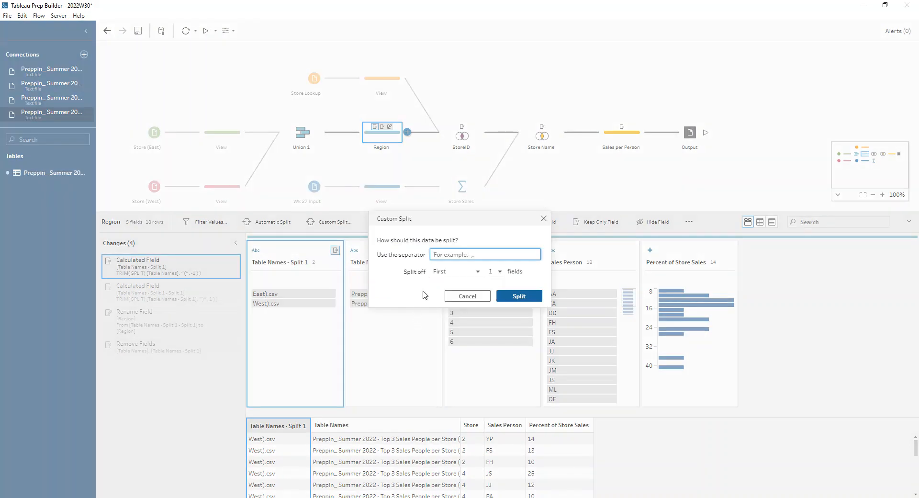
{"action": "type", "text": ")"}
{"action": "left_click", "coordinate": [543, 219]}
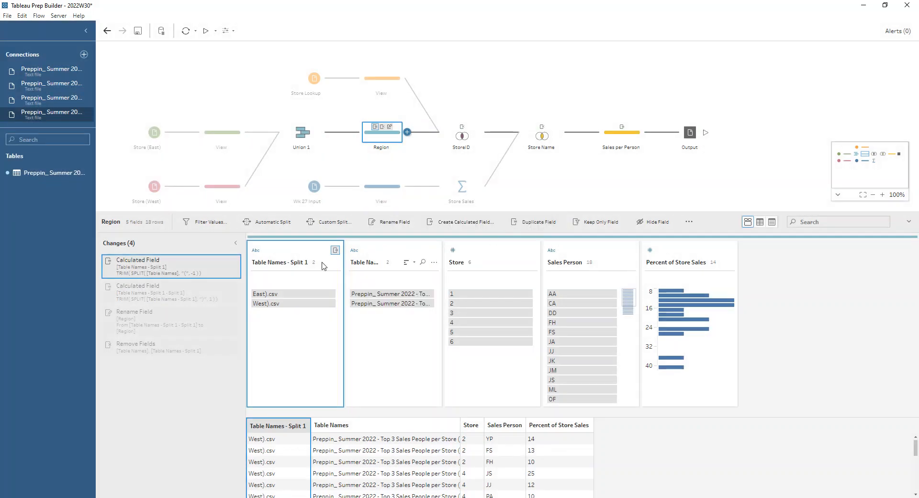
Review the Region step's second calculated field, its field name and the final field removal change
{"action": "left_click", "coordinate": [172, 292]}
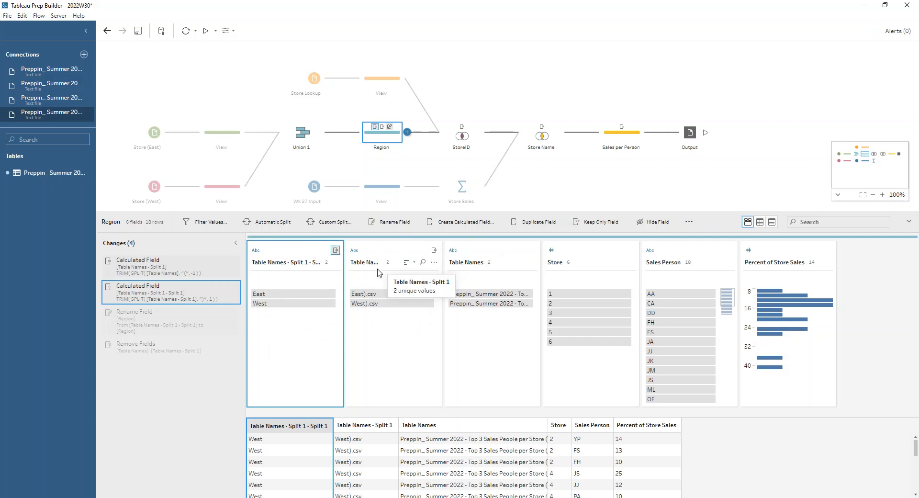
{"action": "double_click", "coordinate": [277, 266]}
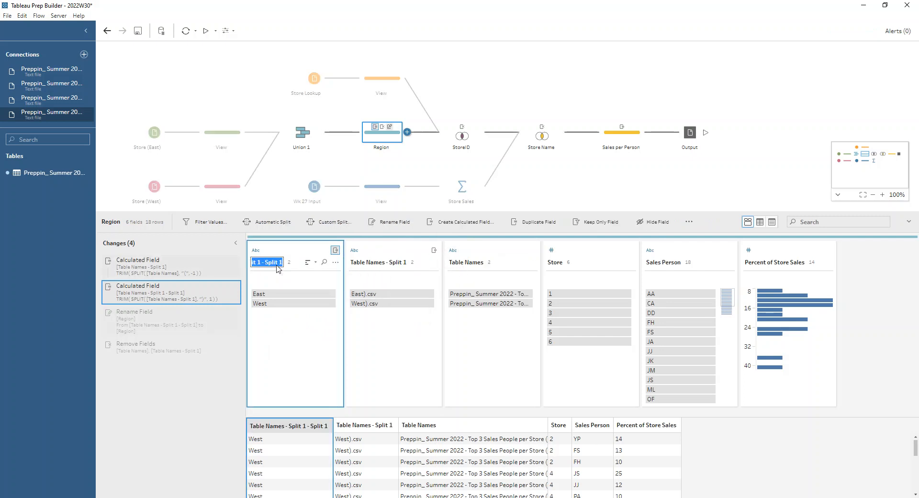
{"action": "left_click", "coordinate": [275, 273]}
{"action": "left_click", "coordinate": [178, 347]}
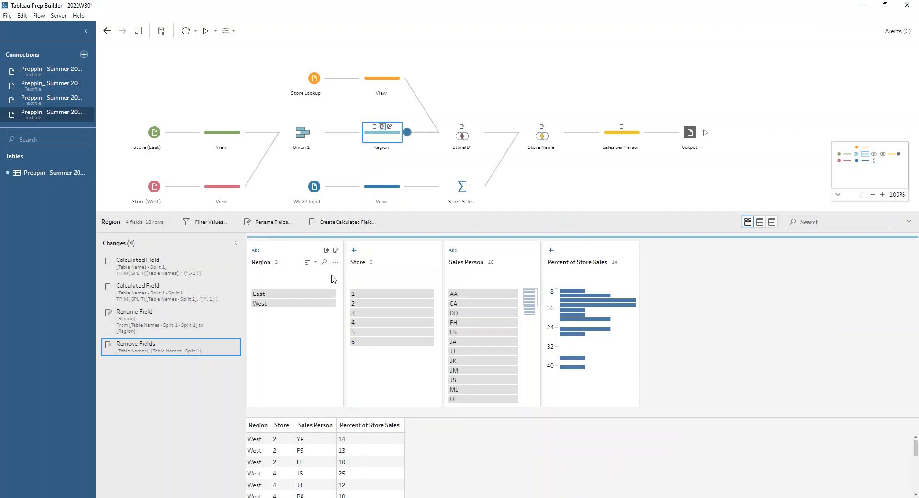
Examine the Store Lookup data and the StoreID join's clauses and results
{"action": "left_click", "coordinate": [391, 76]}
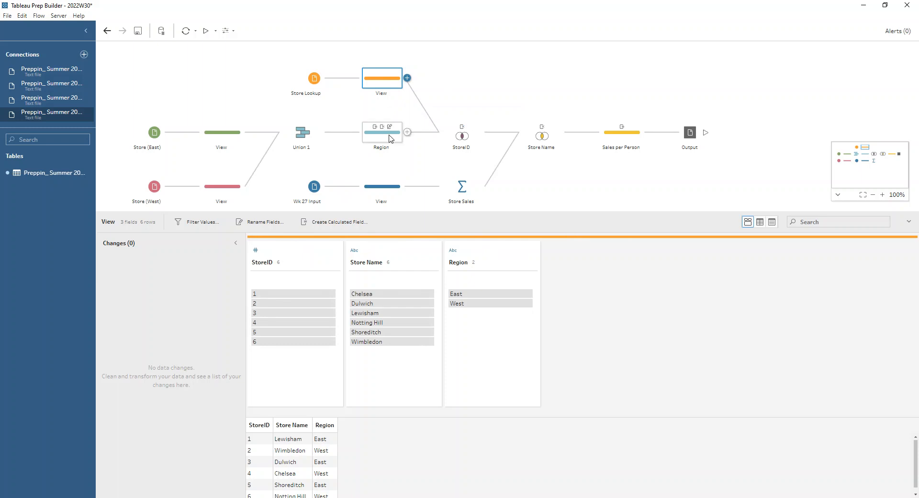
{"action": "left_click", "coordinate": [454, 139]}
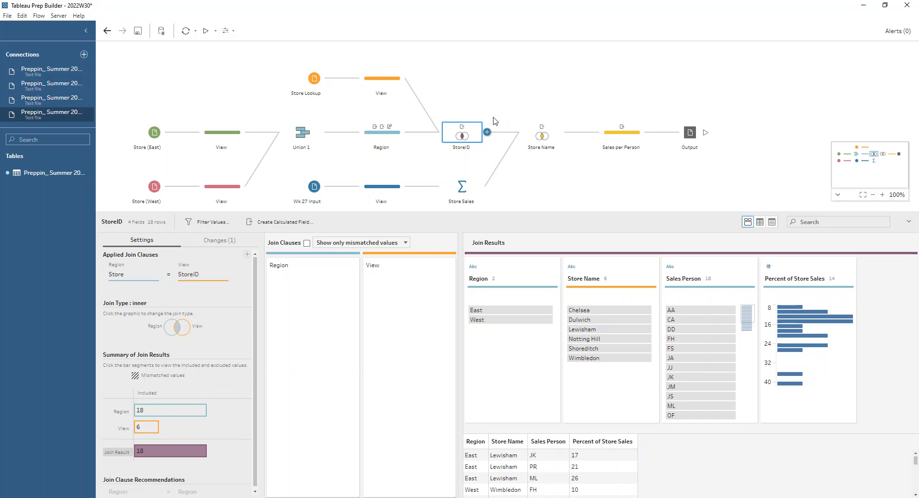
Examine the Wk 27 Input fields and the Store Sales aggregation's grouped, aggregated and additional fields
{"action": "left_click", "coordinate": [380, 187]}
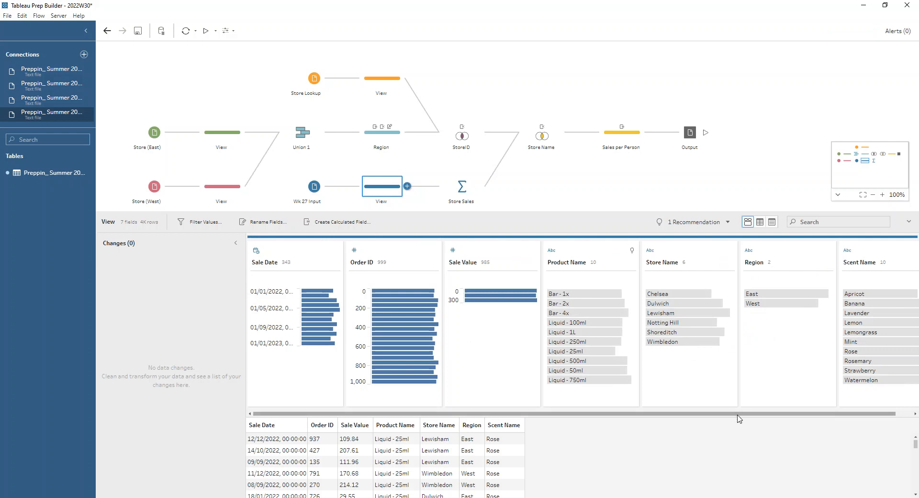
{"action": "scroll", "coordinate": [739, 415], "scroll_direction": "right", "scroll_amount": 1}
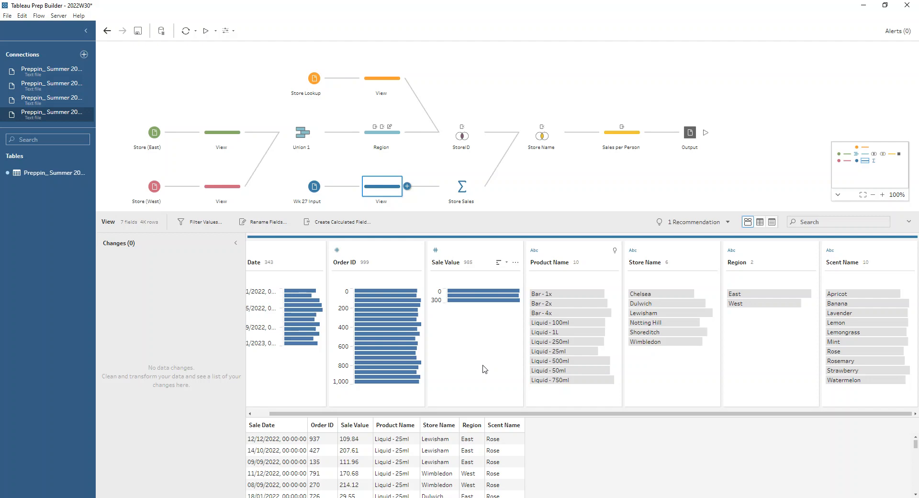
{"action": "left_click", "coordinate": [463, 188]}
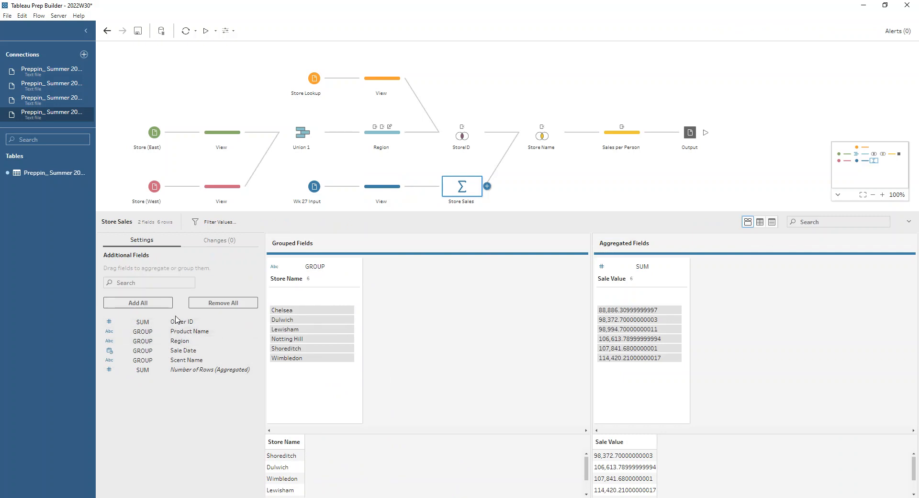
{"action": "left_click_drag", "start_coordinate": [181, 331], "coordinate": [139, 325]}
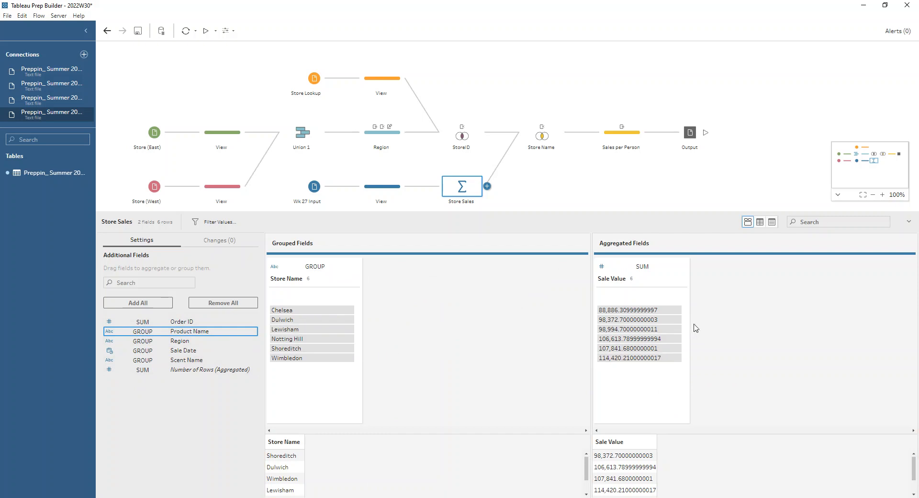
Examine the Store Name join's clauses, join type and the fields in its results
{"action": "left_click", "coordinate": [552, 140]}
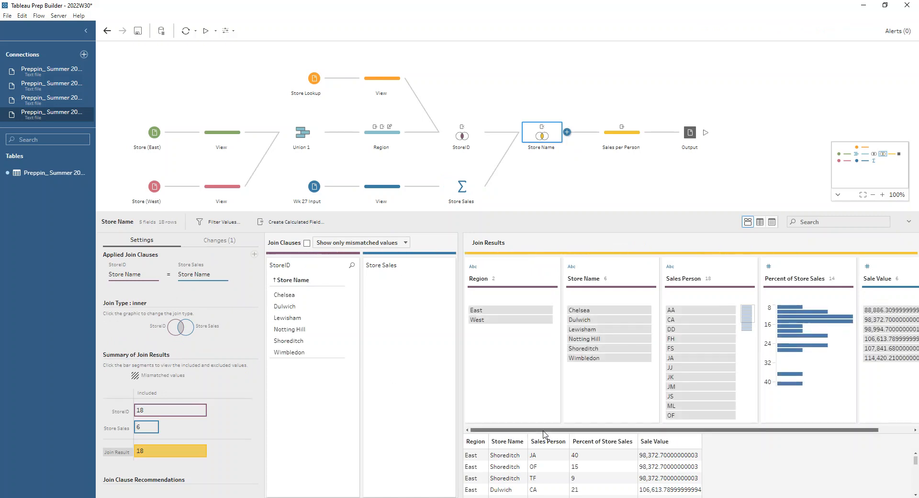
{"action": "left_click_drag", "start_coordinate": [579, 430], "coordinate": [502, 438]}
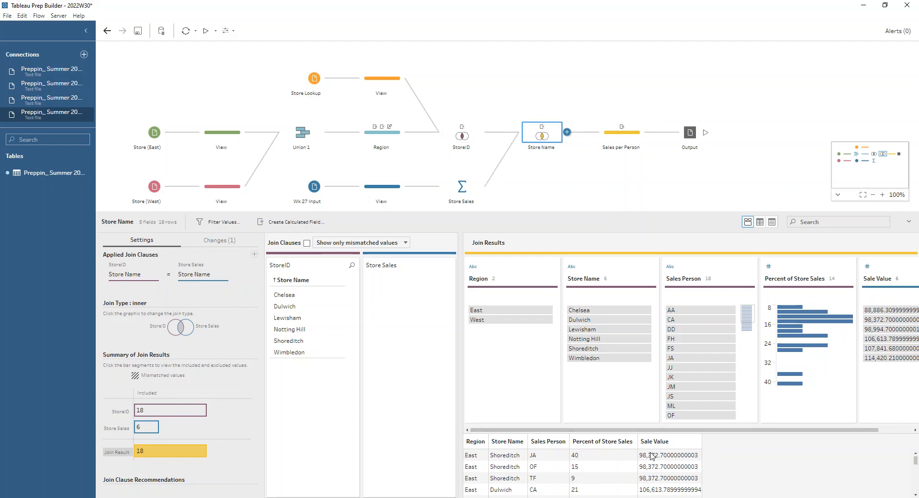
Review the Sales per Person calculated field's formula without changing it, and examine the Output step's save settings and data
{"action": "left_click", "coordinate": [616, 142]}
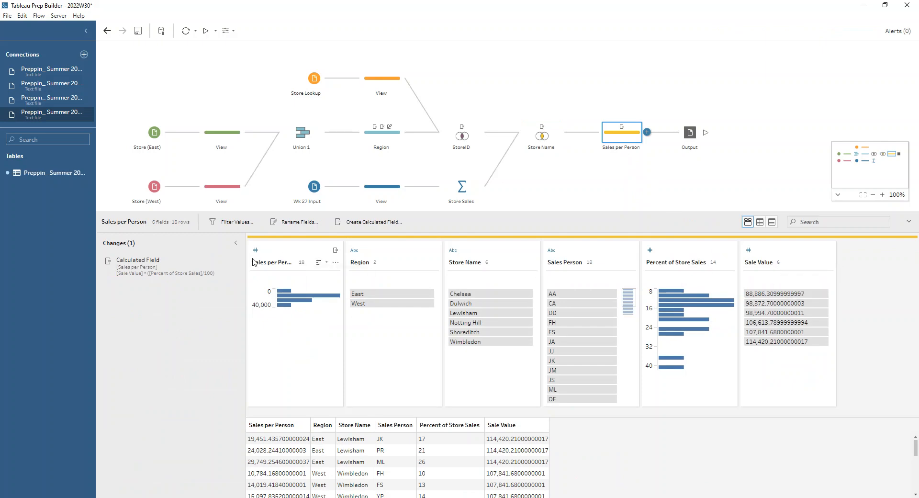
{"action": "left_click", "coordinate": [224, 261]}
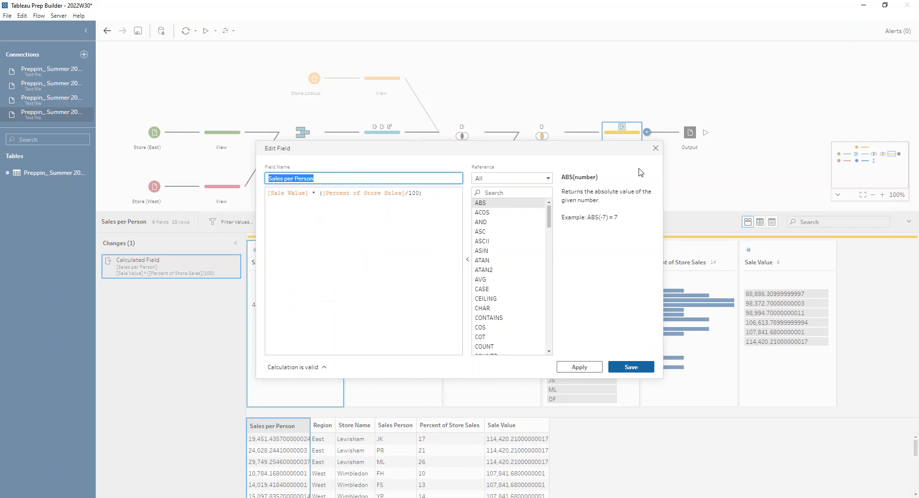
{"action": "left_click", "coordinate": [656, 148]}
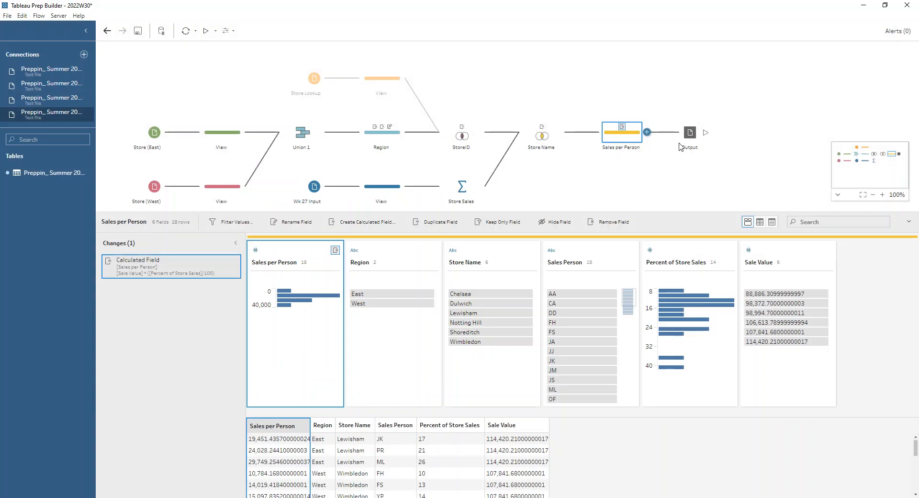
{"action": "left_click", "coordinate": [701, 138]}
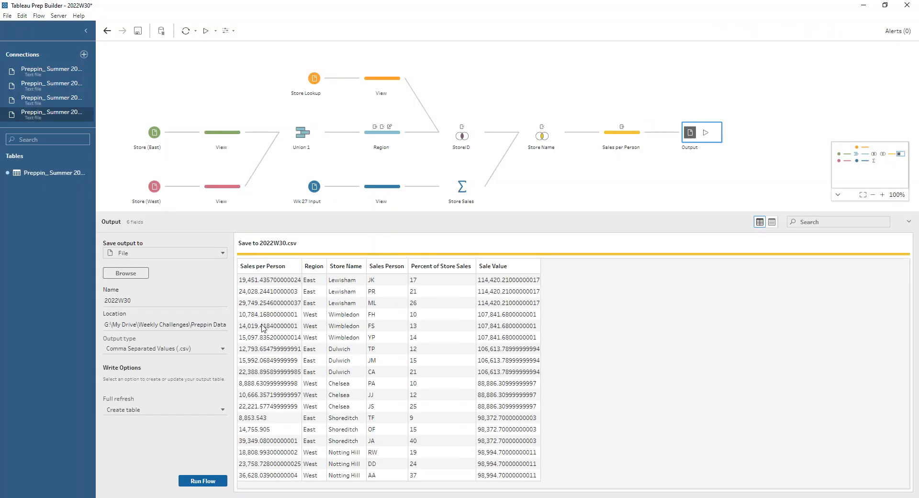